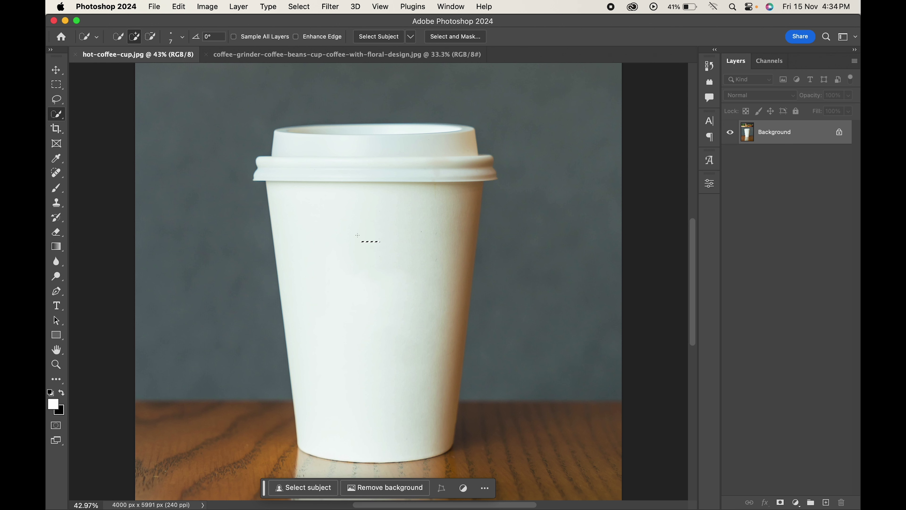
Select the white cup body below the lid with Quick Selection and copy it to a new layer.
left_click_drag(357, 235, 322, 266)
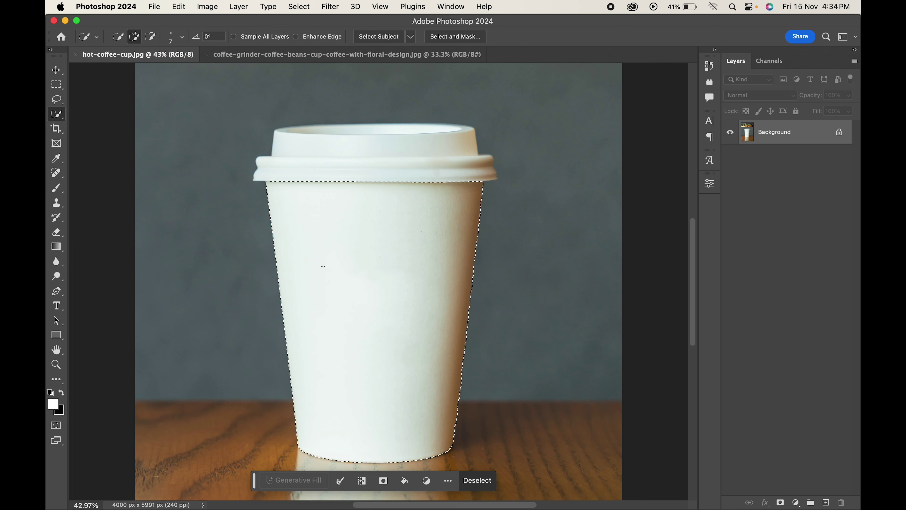
scroll(323, 266, "down", 5)
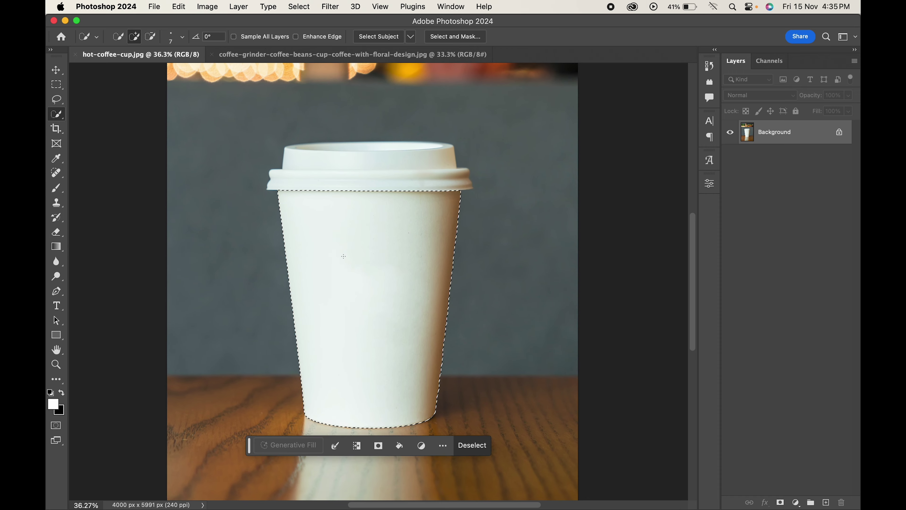
scroll(343, 256, "down", 5)
key("super+j")
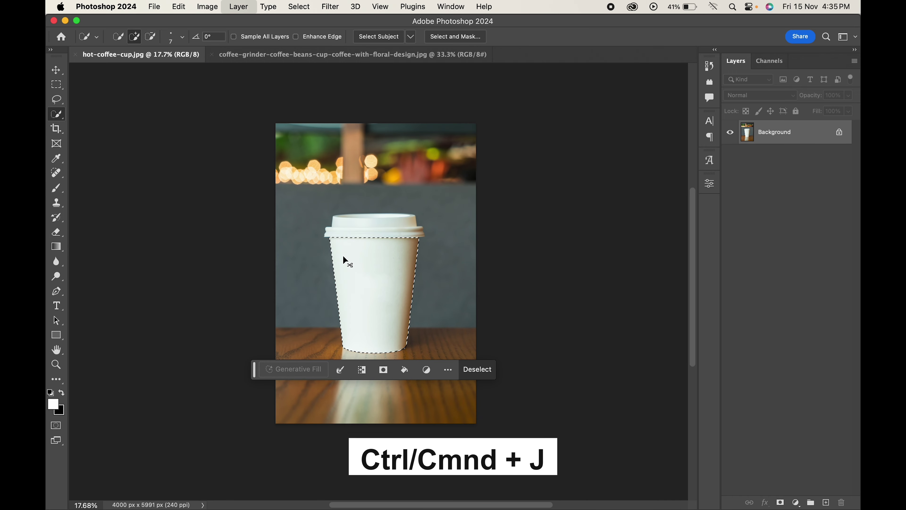
left_click(730, 135, "alt")
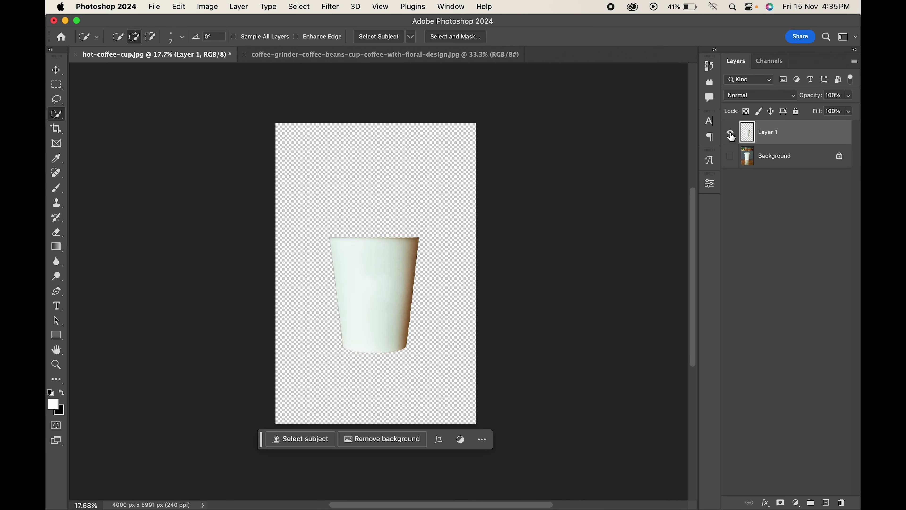
left_click(731, 135, "alt")
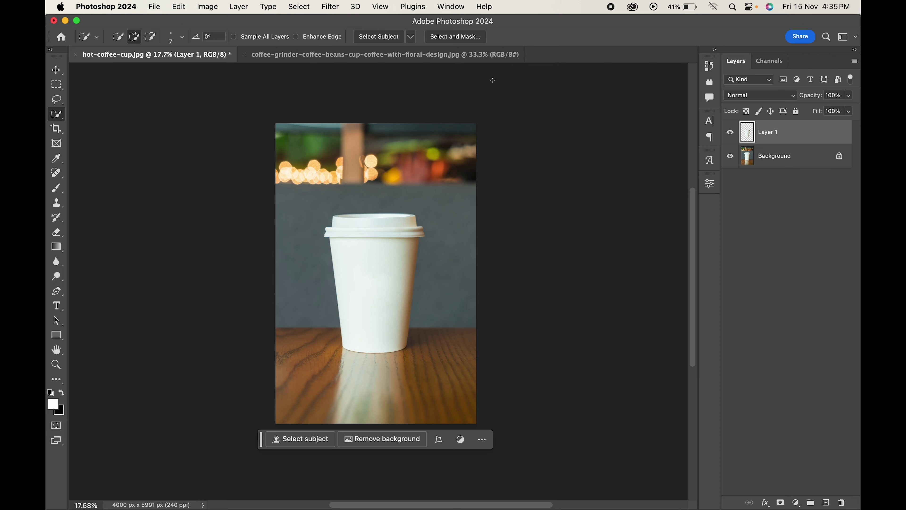
Unlock the background layer of the coffee-grinder artwork, copy it and paste it into hot-coffee-cup.jpg.
left_click(461, 58)
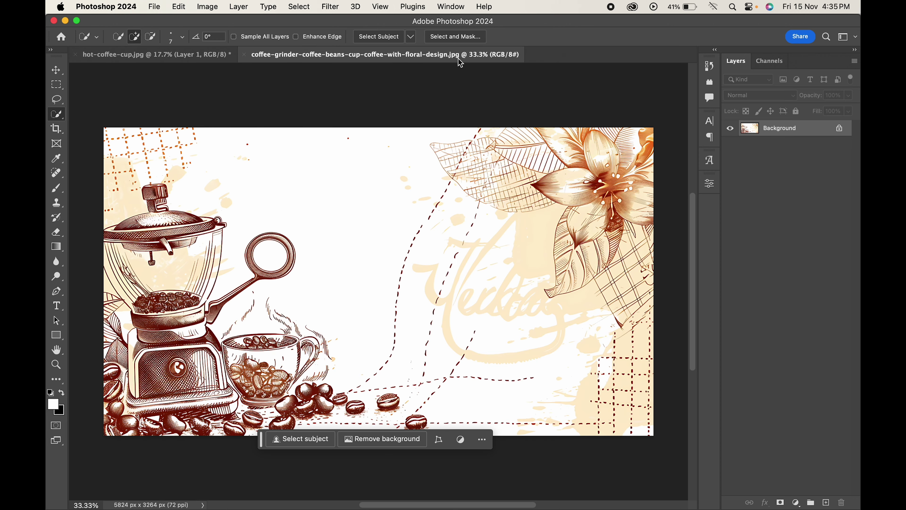
left_click(840, 129)
left_click(179, 6)
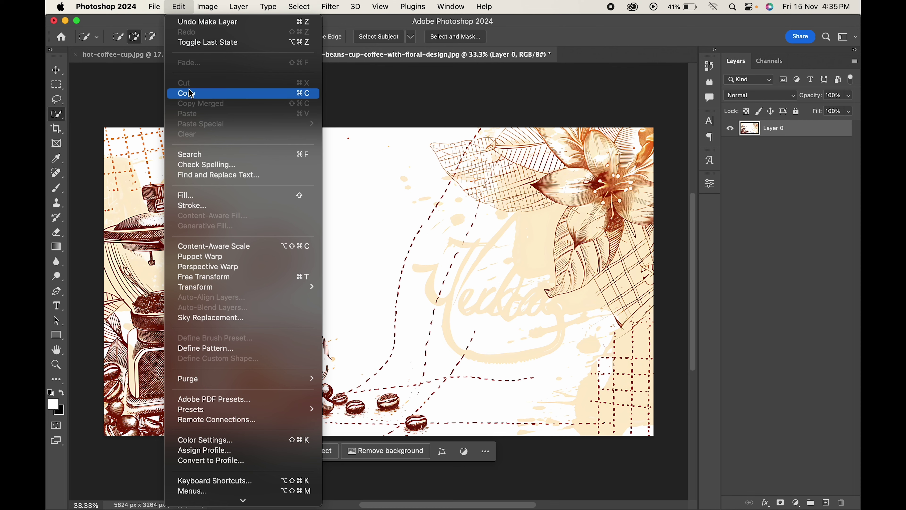
left_click(191, 91)
left_click(152, 57)
left_click(179, 6)
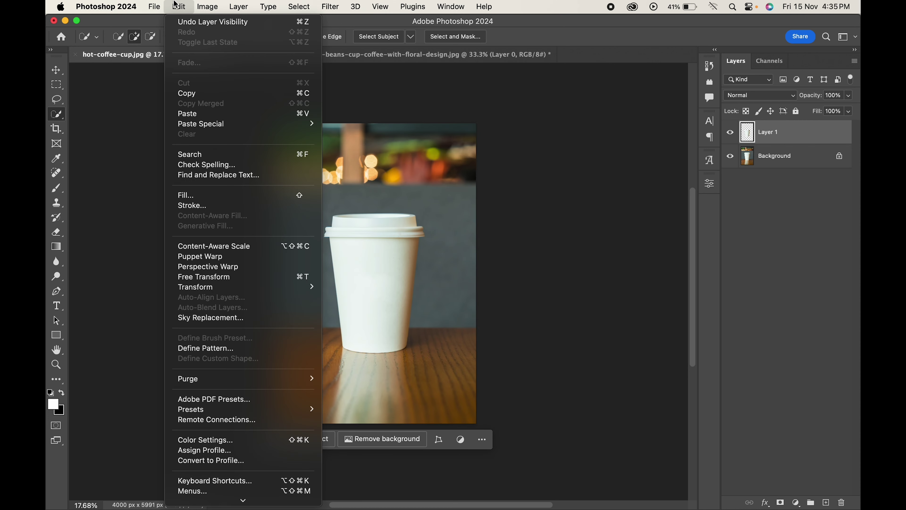
left_click(178, 115)
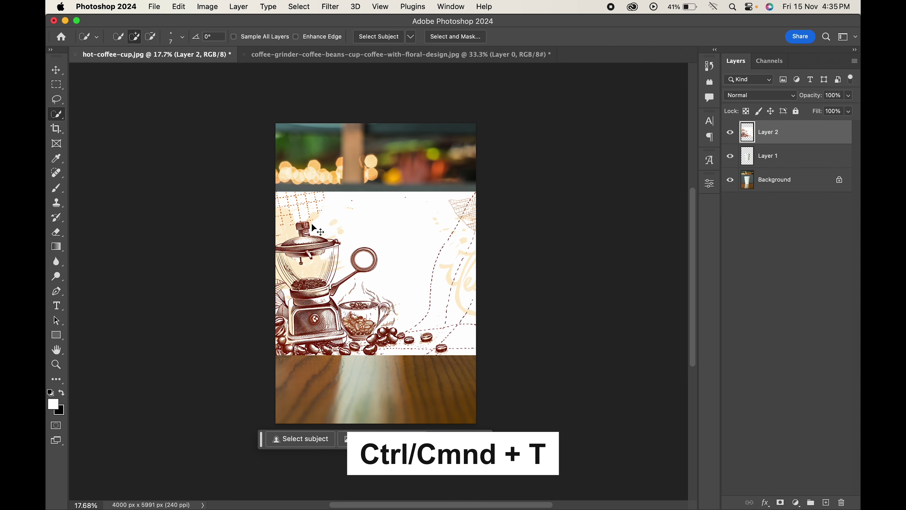
Scale the pasted artwork to about 73% and position it over the cup body, aligned with its upper-left edge.
key("super+t")
mouse_move(566, 355)
left_mouse_down()
mouse_move(425, 275)
mouse_move(436, 339)
mouse_move(431, 302)
mouse_move(551, 344)
left_mouse_up()
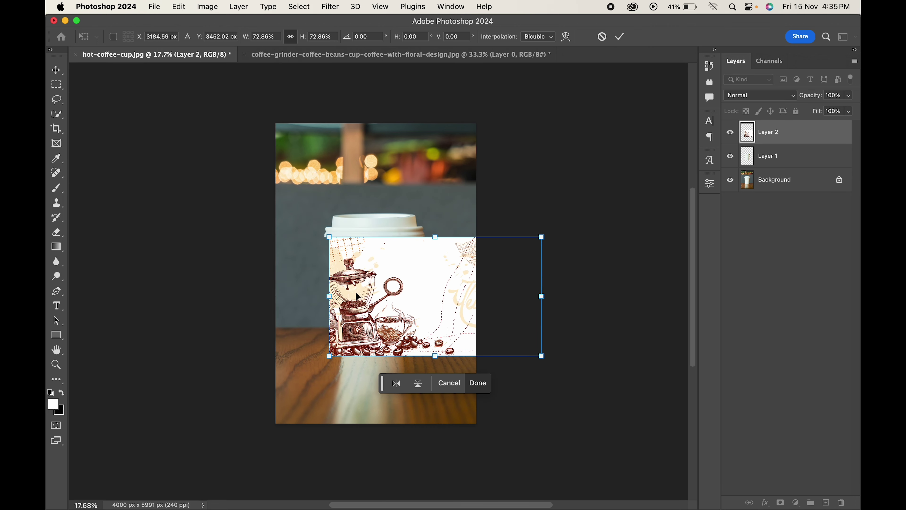
key("Return")
key("w")
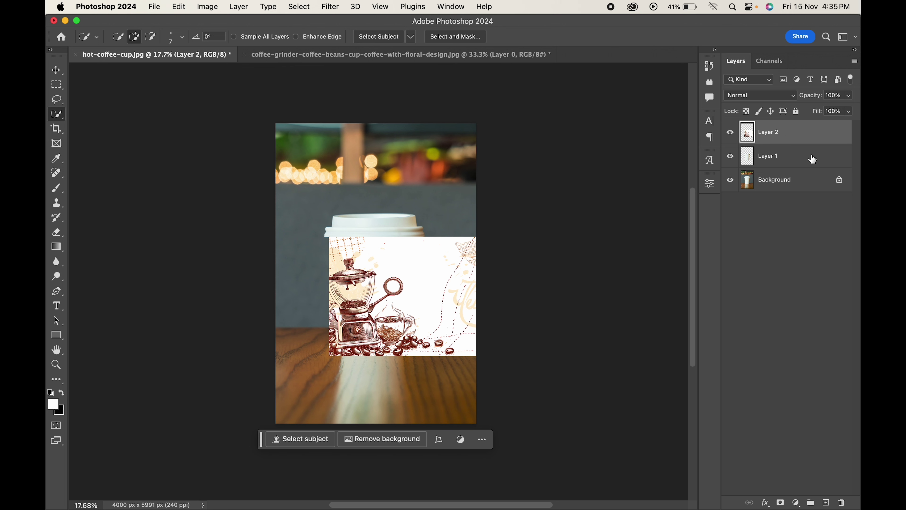
Clip the artwork layer to the cup body layer with a clipping mask and set its blend mode to Multiply.
right_click(798, 137)
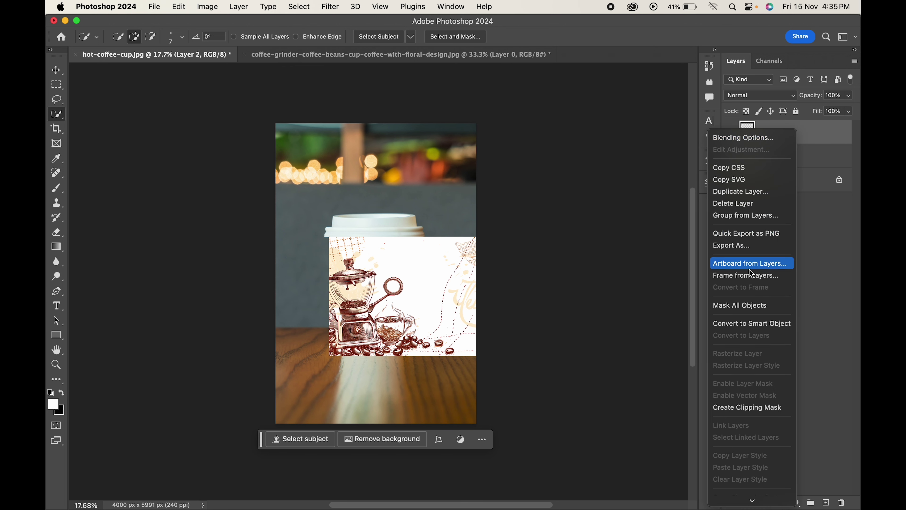
left_click(747, 411)
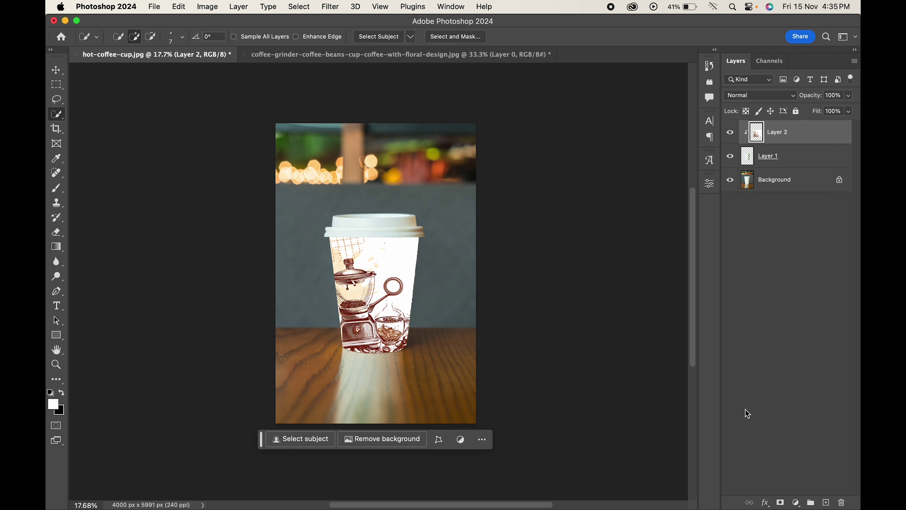
scroll(353, 296, "up", 5)
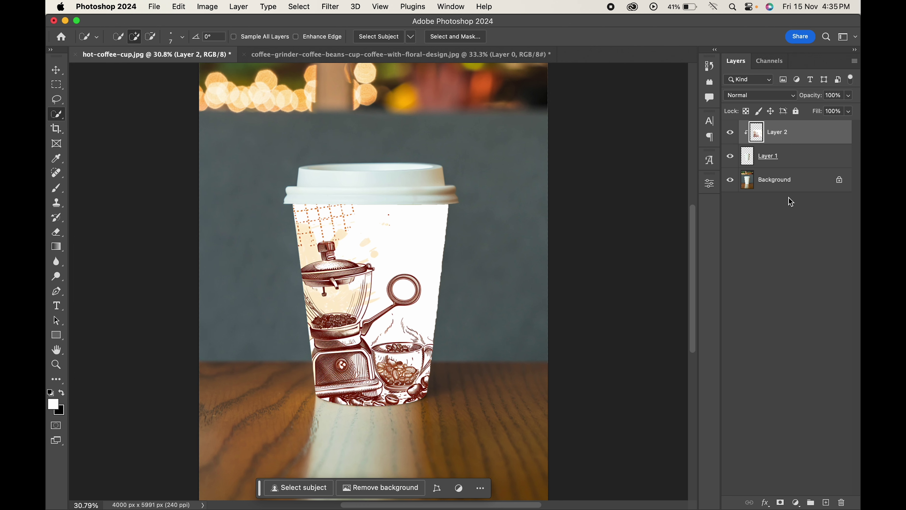
left_click(757, 96)
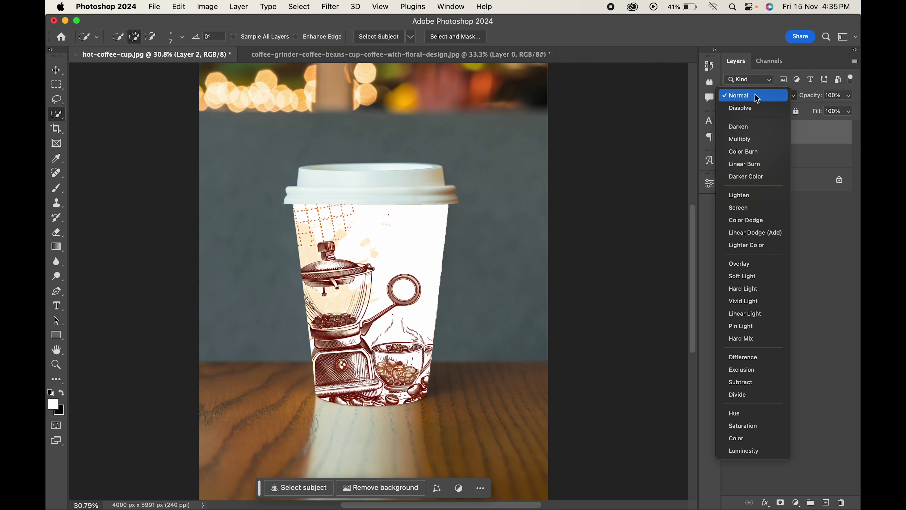
left_click(748, 143)
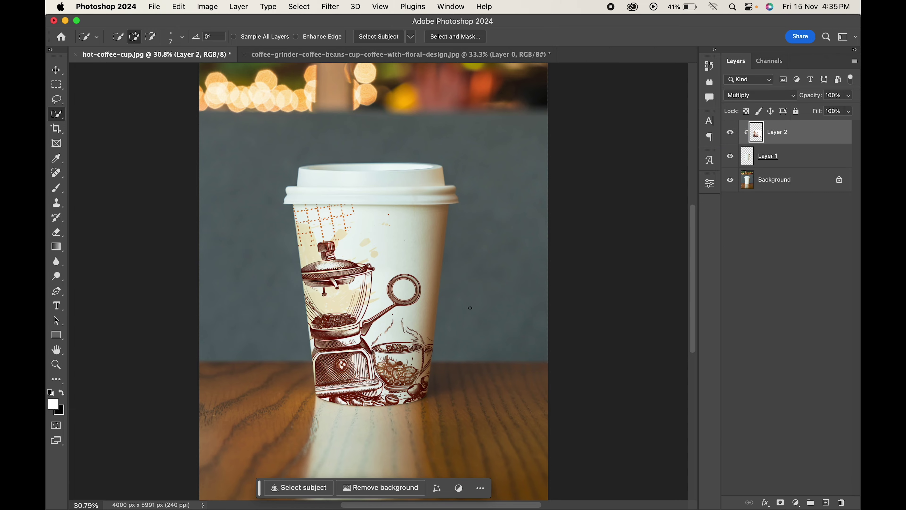
scroll(470, 307, "down", 2)
scroll(380, 282, "up", 5)
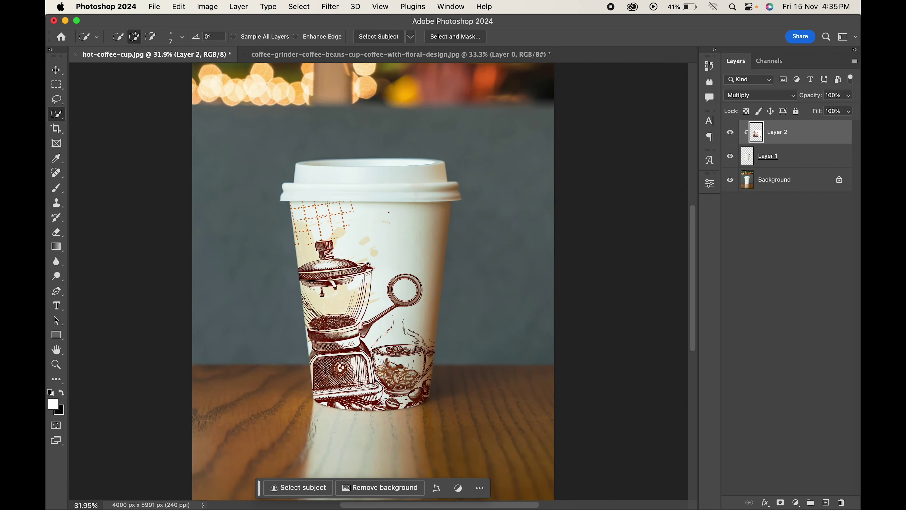
scroll(350, 308, "down", 2)
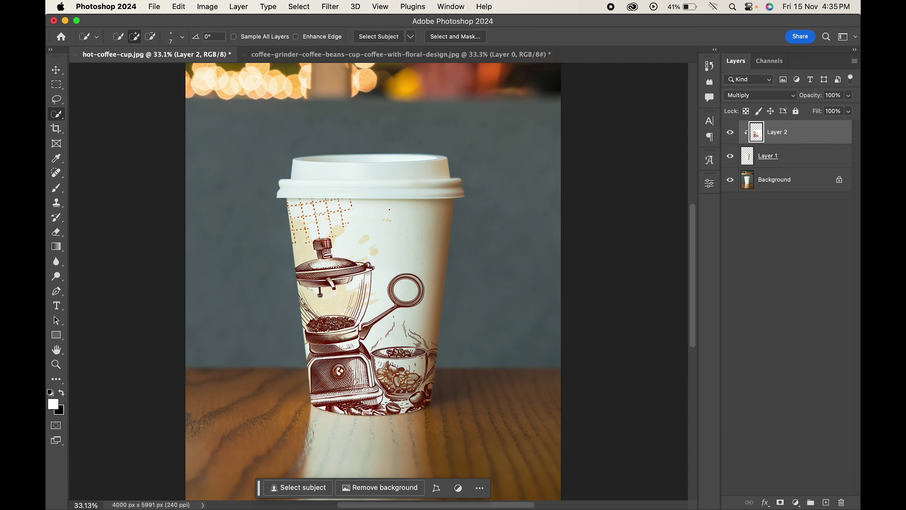
Split the artwork layer's white Blend If slider for Underlying Layer to 222 / 255, and compare the result with the Background alone.
right_click(831, 136)
left_click(805, 138)
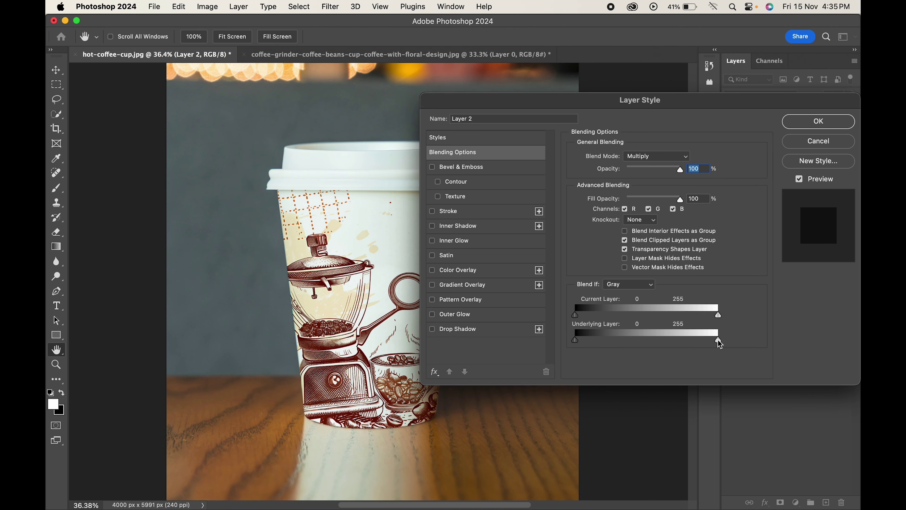
left_click_drag(392, 177, 281, 171)
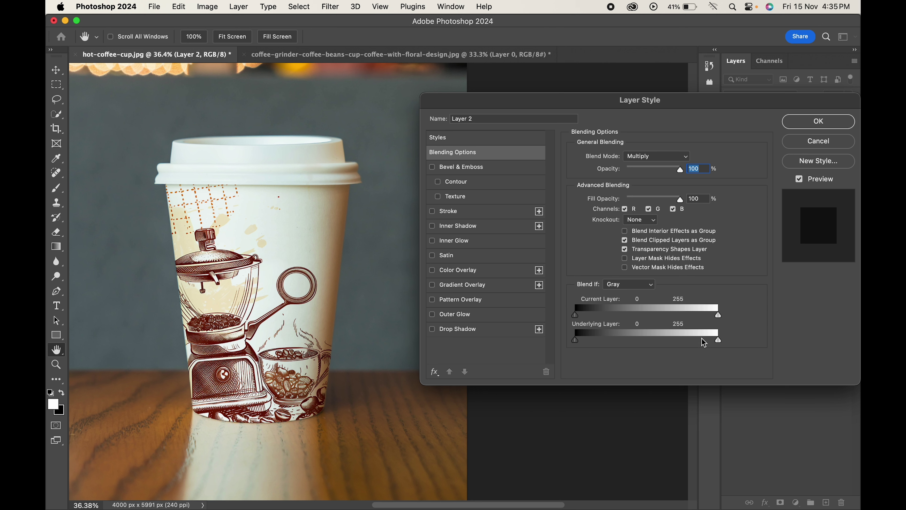
mouse_move(716, 341)
left_mouse_down()
mouse_move(701, 340)
mouse_move(724, 340)
mouse_move(694, 341)
mouse_move(702, 340)
left_mouse_up()
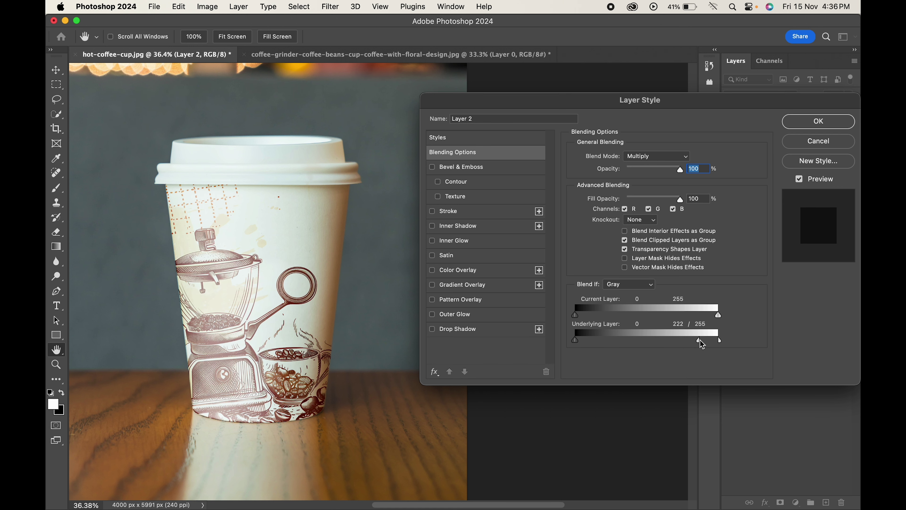
left_click(789, 125)
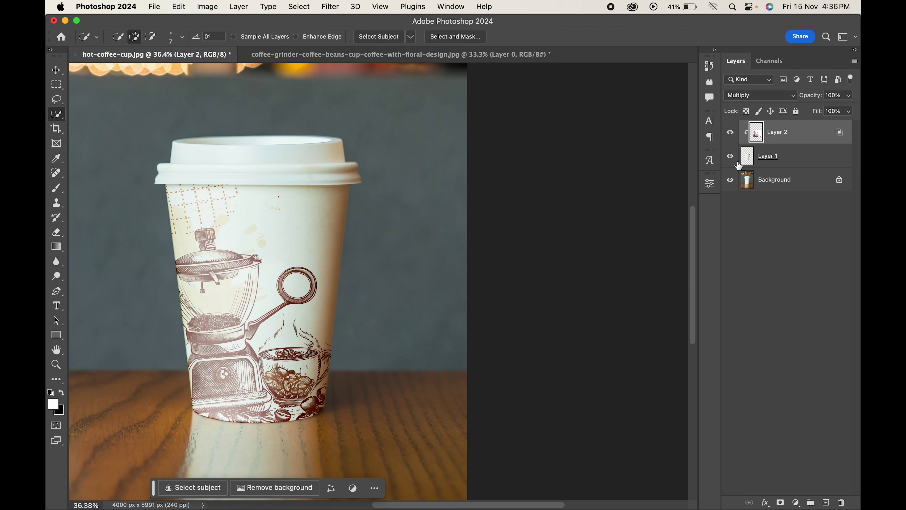
key("super+0")
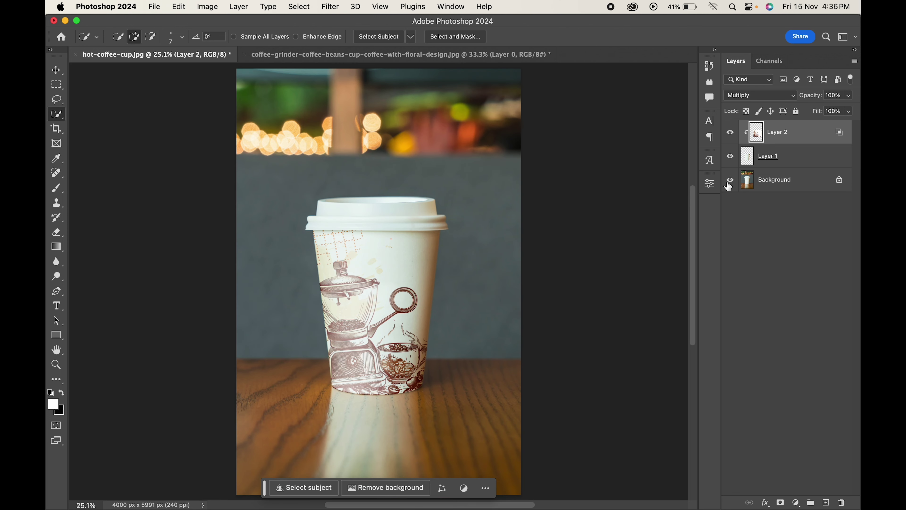
left_click(730, 181, "alt")
left_click(730, 180, "alt")
left_click(730, 180, "alt")
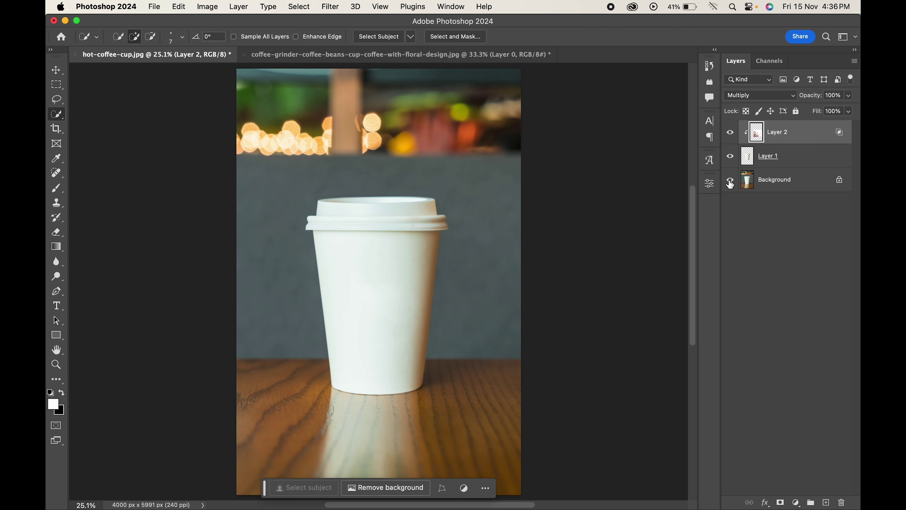
left_click(730, 181, "alt")
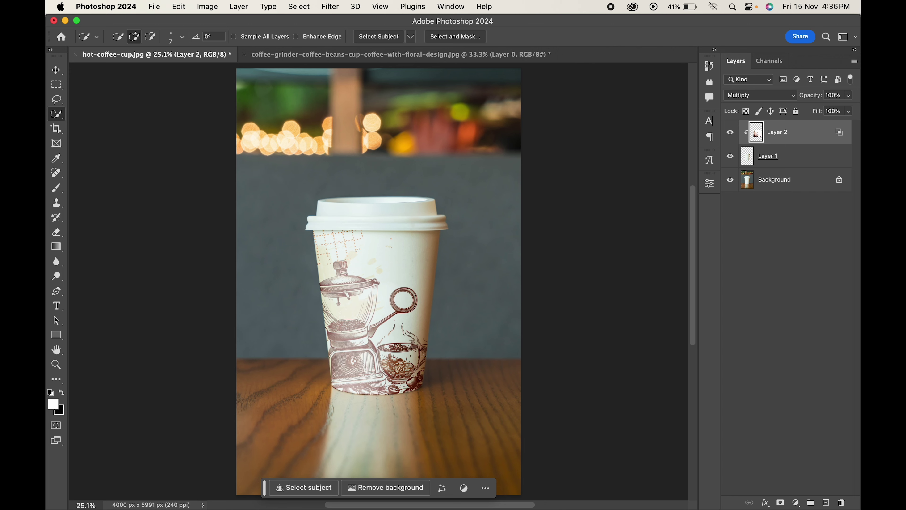
On the Background layer, select the cup's reflection on the table down to the image edge with the Quick Selection Tool.
scroll(427, 406, "down", 3)
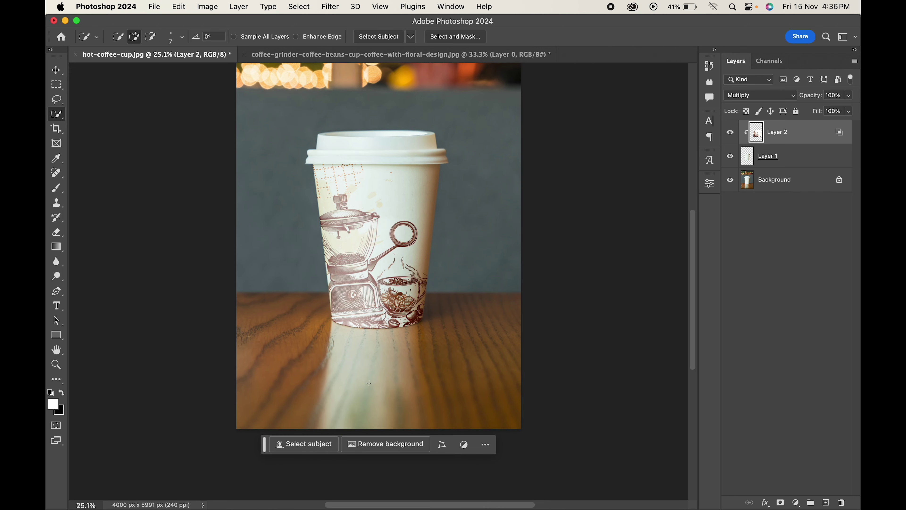
left_click(54, 68)
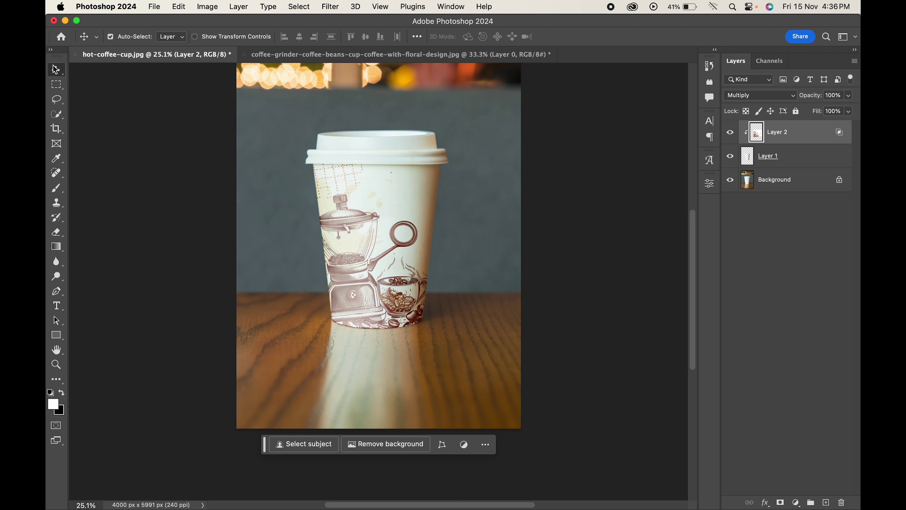
left_click(759, 186)
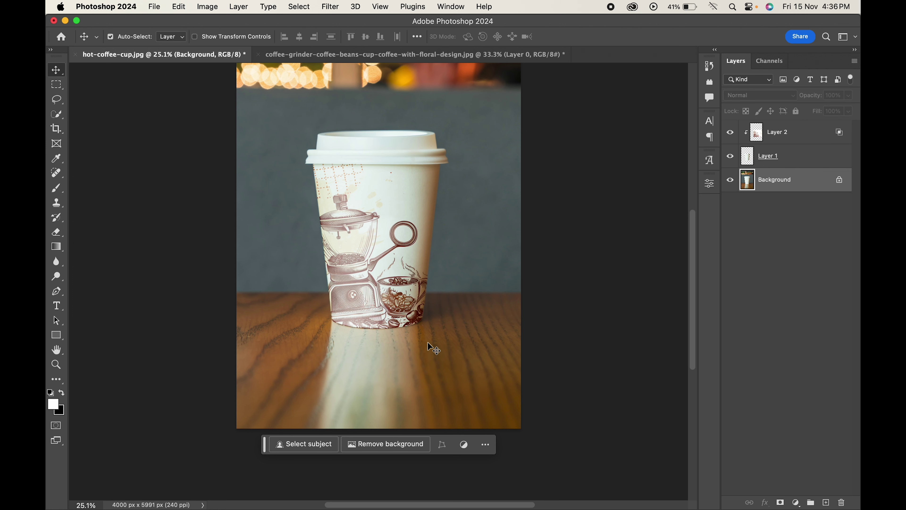
scroll(427, 341, "up", 5)
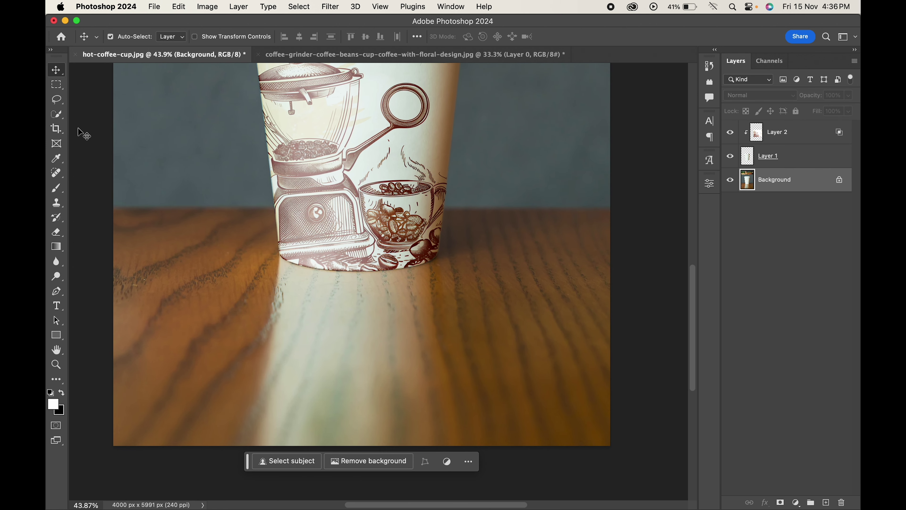
left_click(60, 117)
right_click(61, 123)
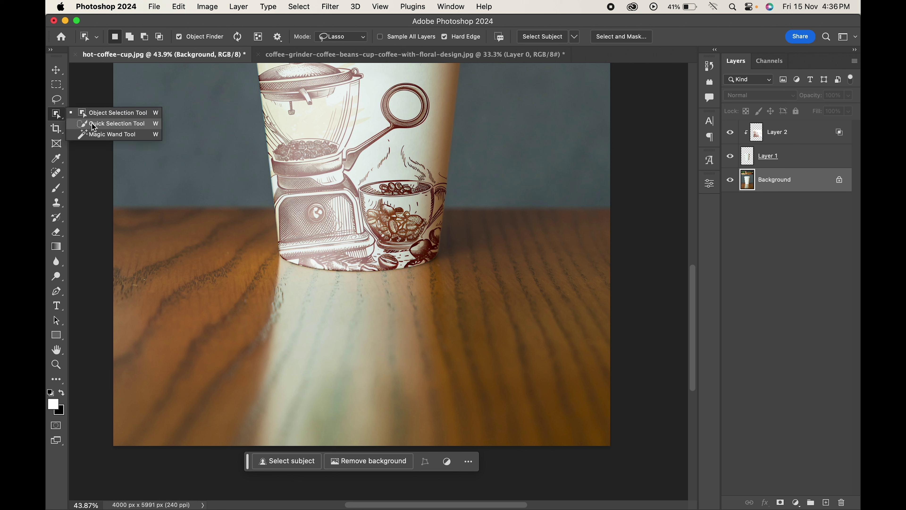
left_click(95, 124)
mouse_move(306, 288)
left_mouse_down()
mouse_move(329, 307)
mouse_move(332, 282)
left_mouse_up()
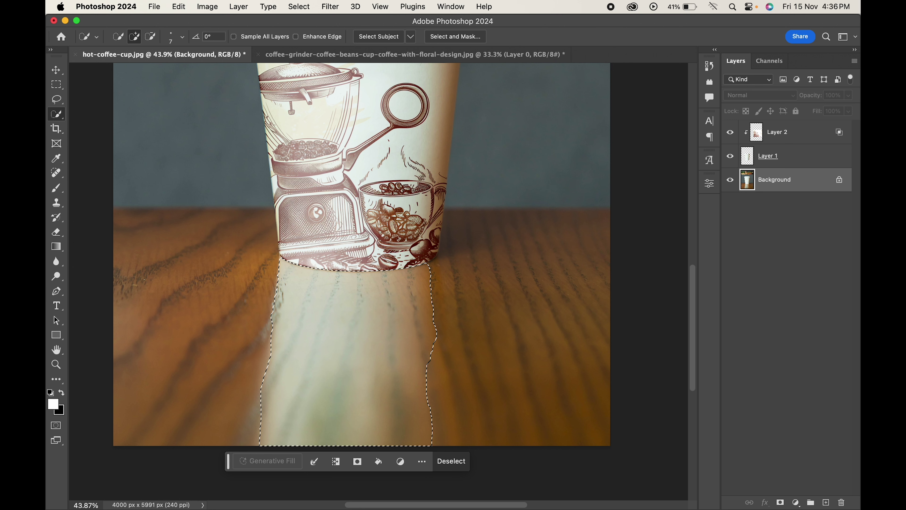
left_click_drag(262, 392, 250, 418)
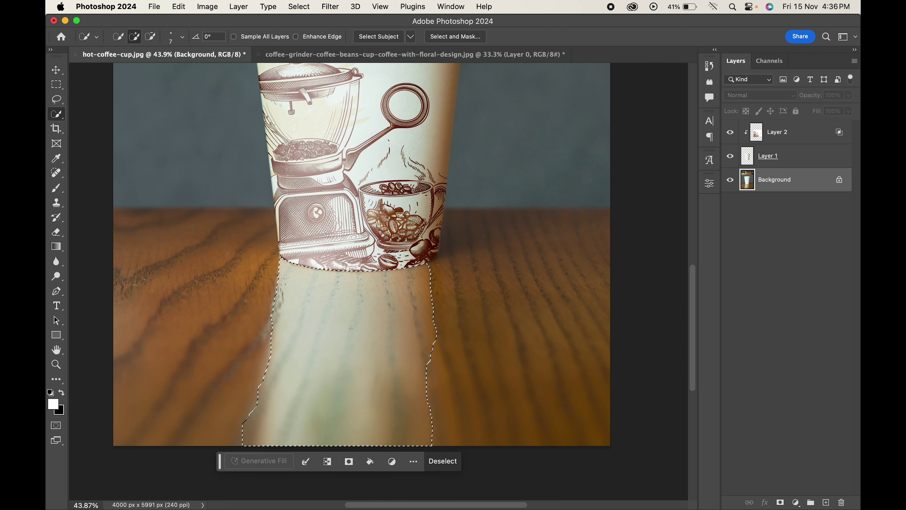
Copy the selected reflection to a new layer, check it in isolation and move it to the top of the layer stack.
scroll(378, 282, "down", 3)
key("super+j")
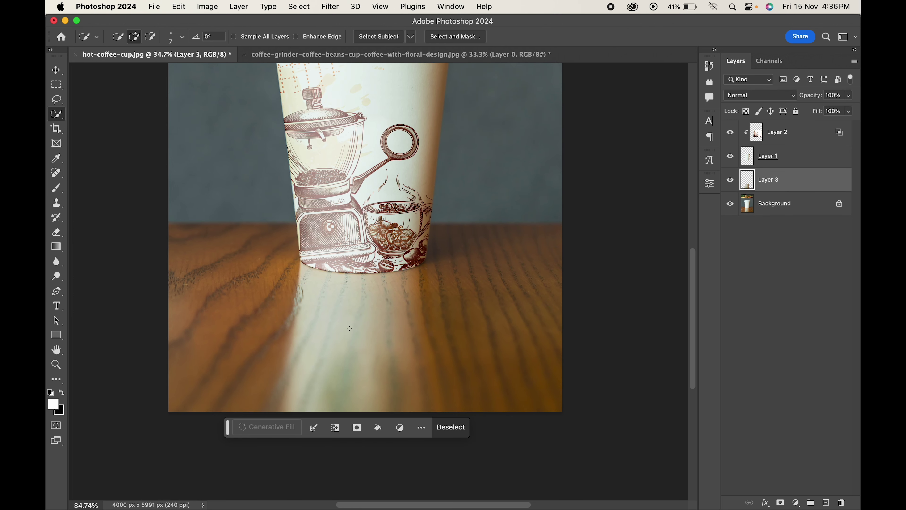
left_click(729, 185, "alt")
left_click(729, 184, "alt")
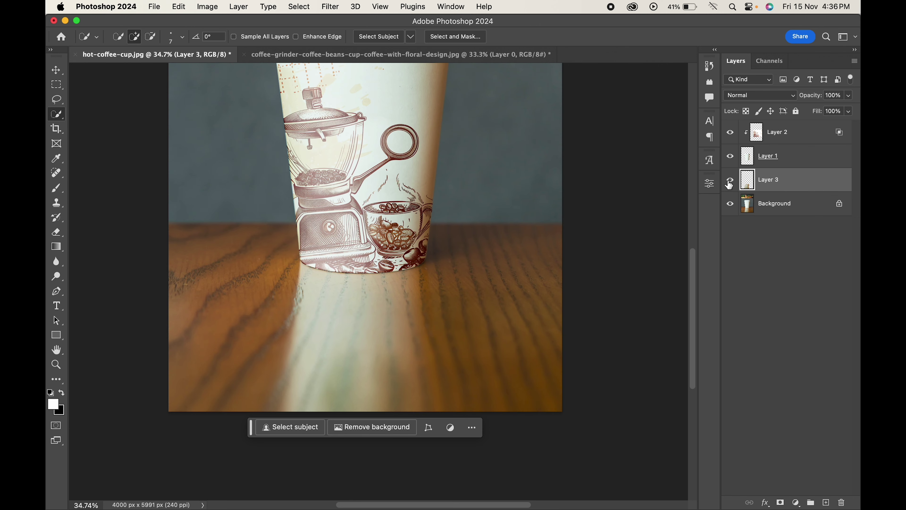
left_click_drag(783, 184, 779, 117)
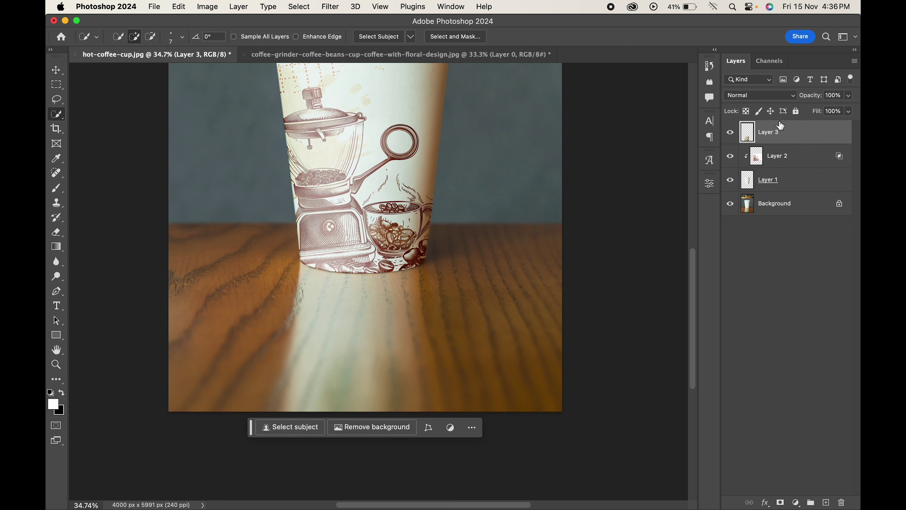
Duplicate the clipped artwork layer, Layer 2, and move the copy to the top of the layer stack.
scroll(356, 282, "down", 3)
scroll(305, 224, "up", 2)
key("v")
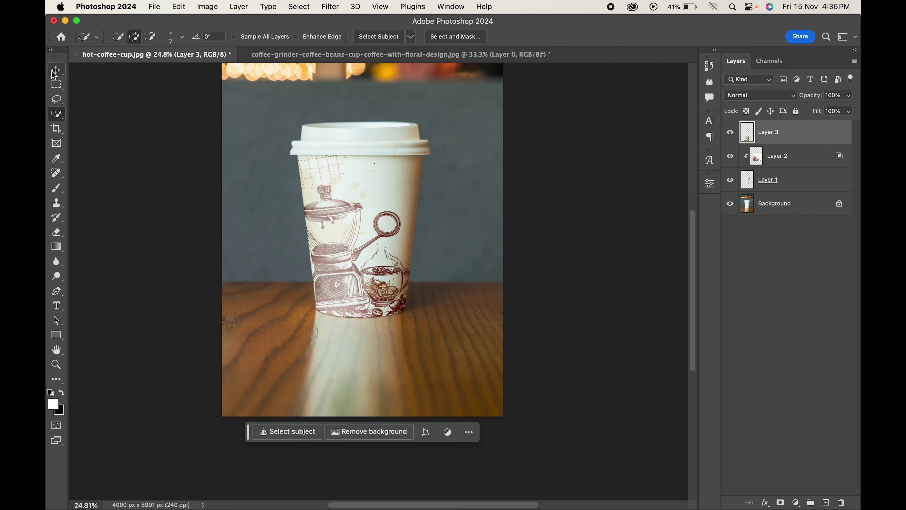
left_click(789, 162)
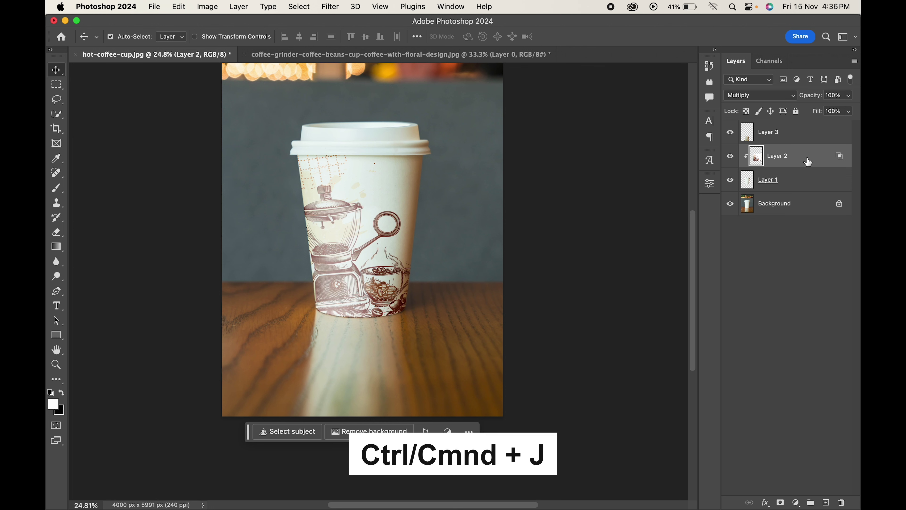
key("super+j")
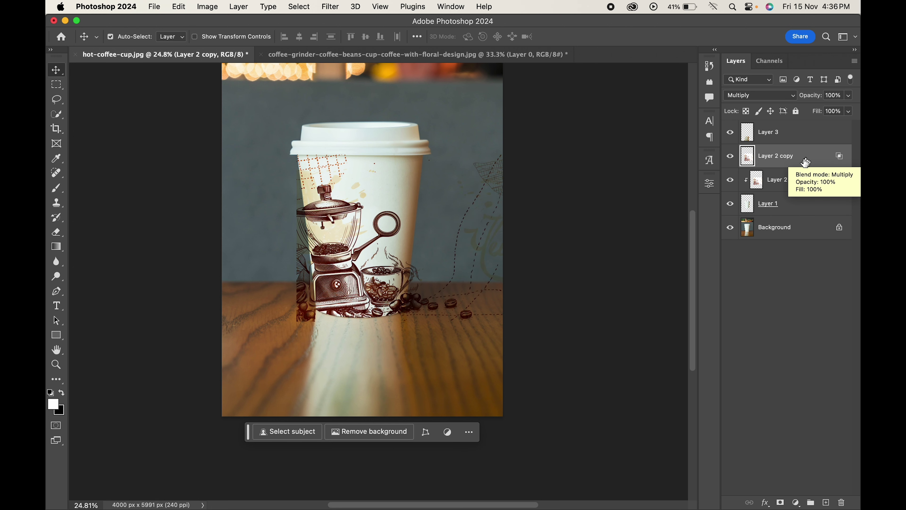
left_click_drag(805, 162, 799, 136)
Flip the artwork copy vertically and move it down onto the table so it mirrors the artwork from the cup's base.
key("super+t")
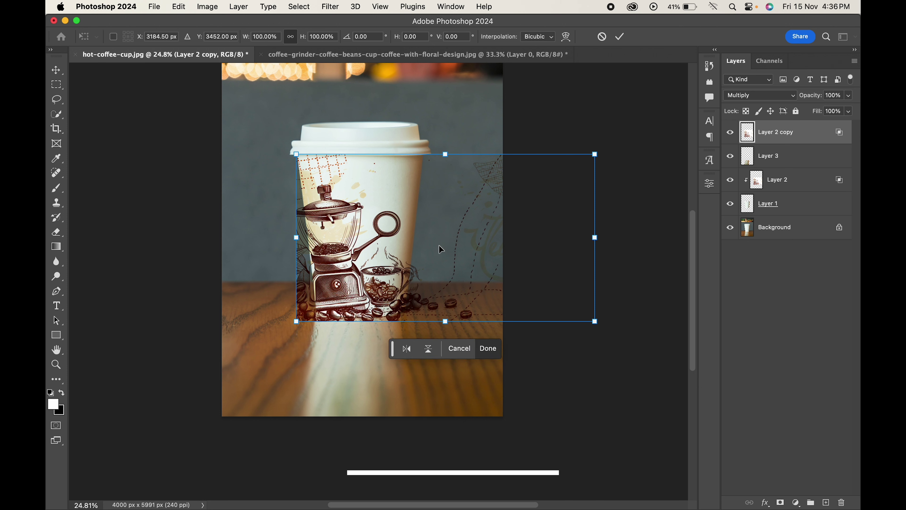
right_click(441, 249)
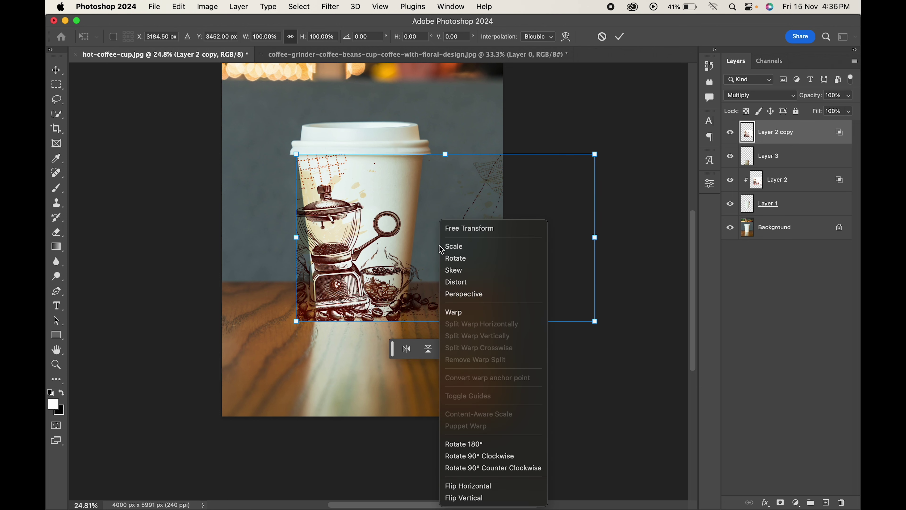
left_click(463, 500)
left_click_drag(357, 243, 361, 389)
key("Return")
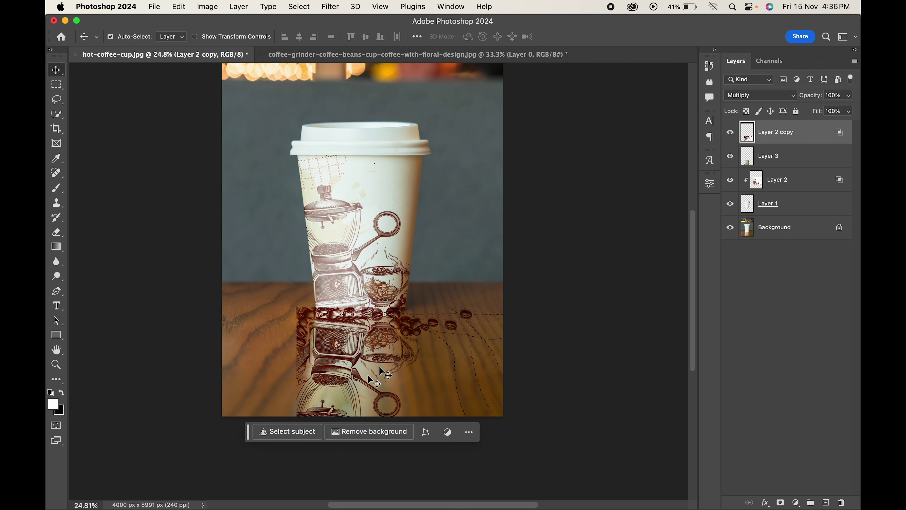
Clip the flipped artwork copy to the reflection layer, Layer 3, with a clipping mask.
right_click(798, 138)
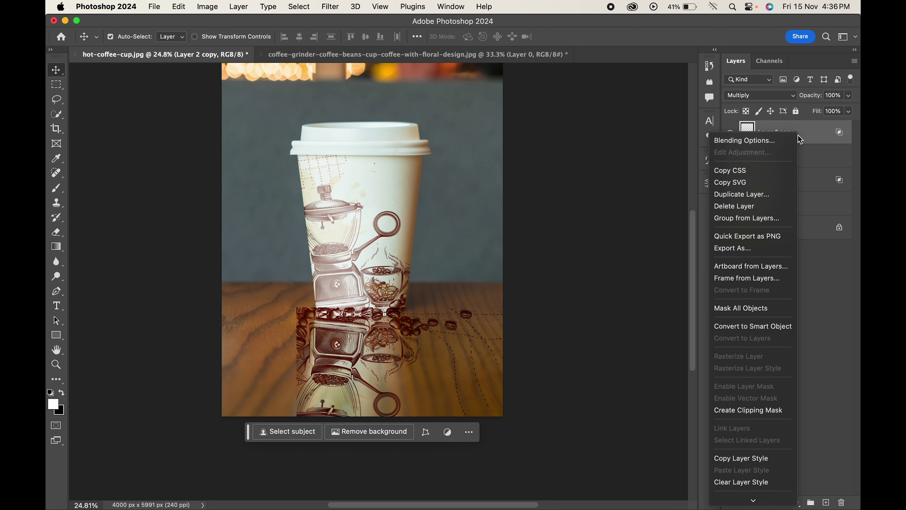
left_click(739, 415)
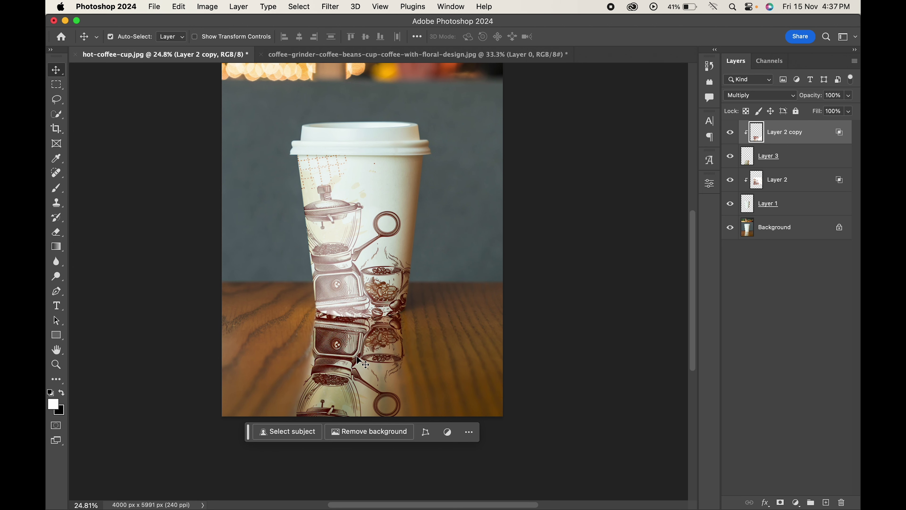
scroll(361, 362, "up", 2)
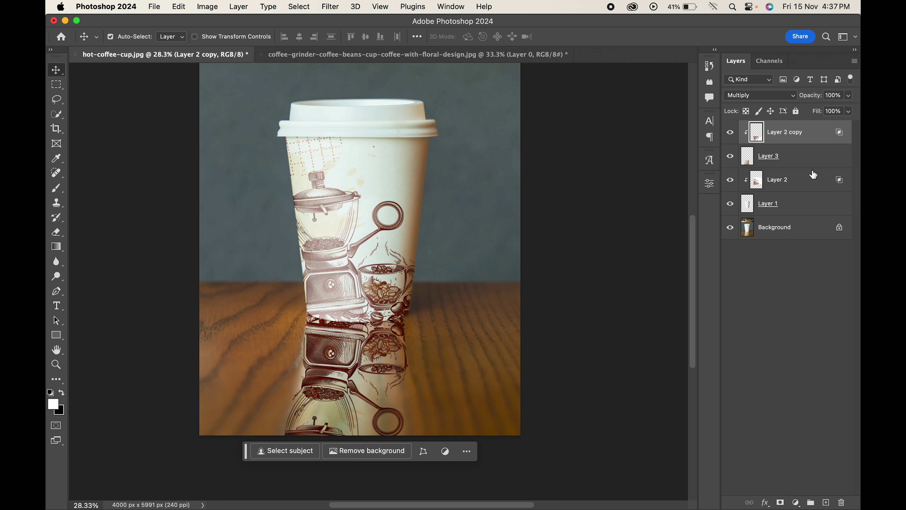
Set the flipped artwork's split white Blend If slider for Underlying Layer to 126 / 255.
double_click(841, 138)
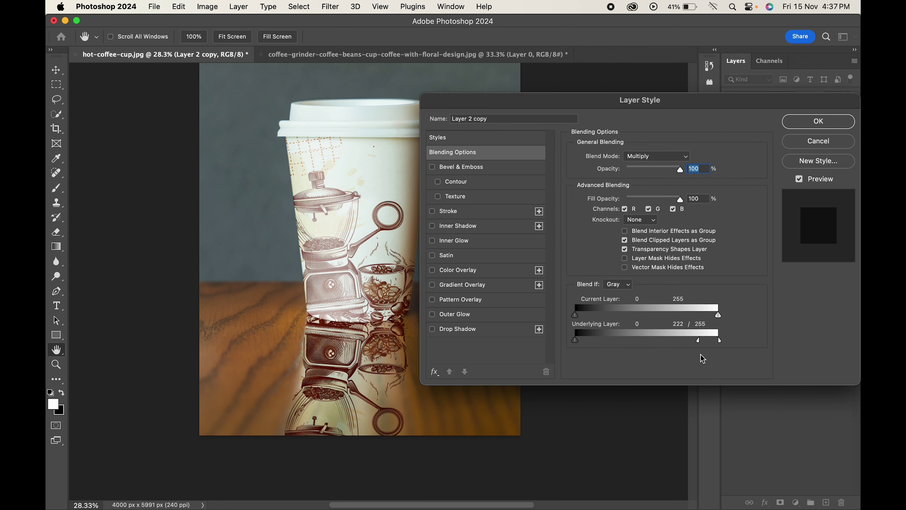
left_click_drag(700, 342, 662, 341)
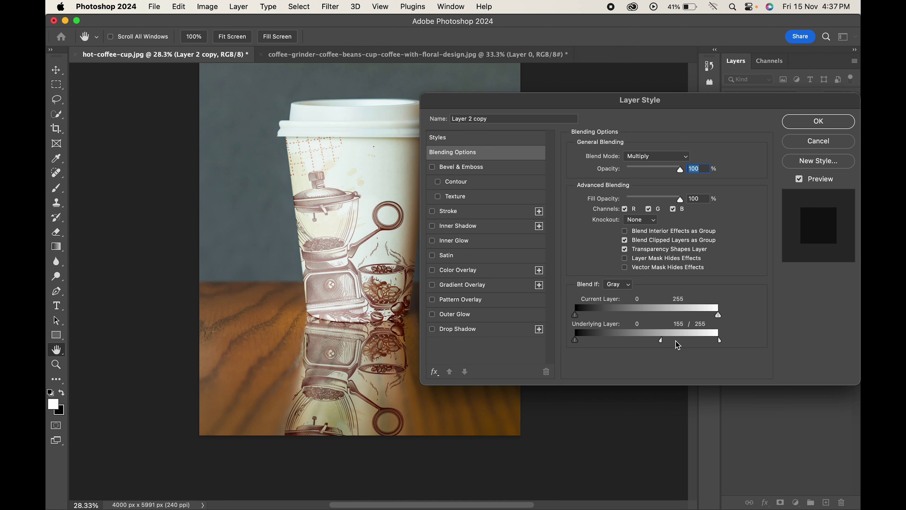
mouse_move(720, 342)
left_mouse_down()
mouse_move(693, 342)
mouse_move(734, 342)
left_mouse_up()
left_click_drag(659, 341, 650, 342)
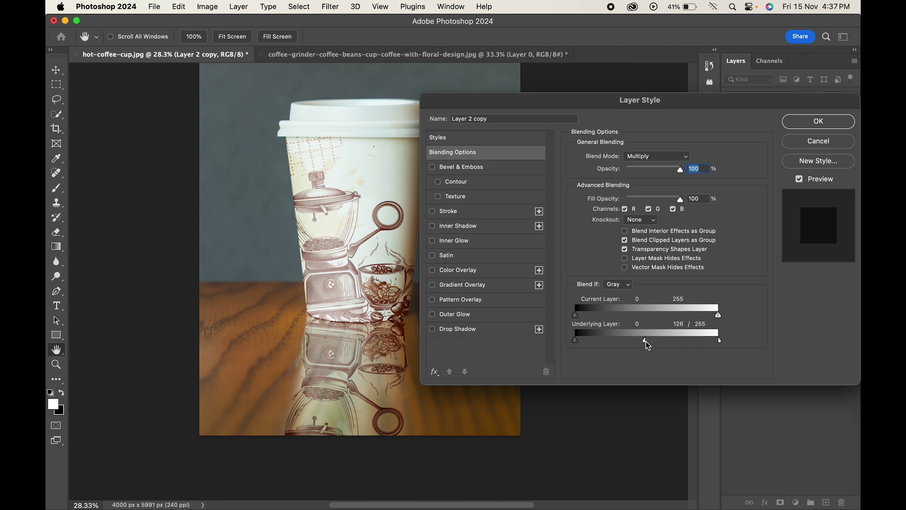
left_click(835, 128)
Reduce the flipped artwork layer's Fill to 46%, keeping its Opacity at 100%, and check the reflection.
scroll(408, 335, "down", 2)
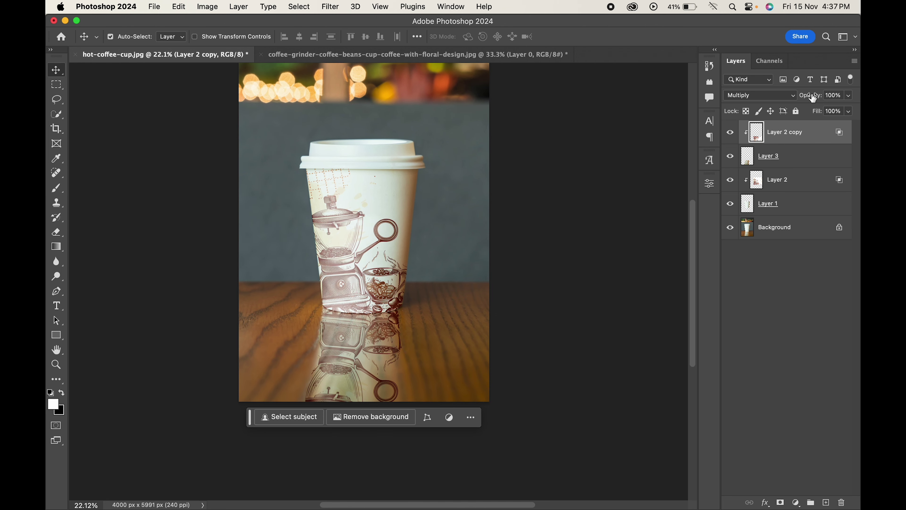
left_click_drag(813, 98, 858, 95)
left_click_drag(817, 116, 786, 117)
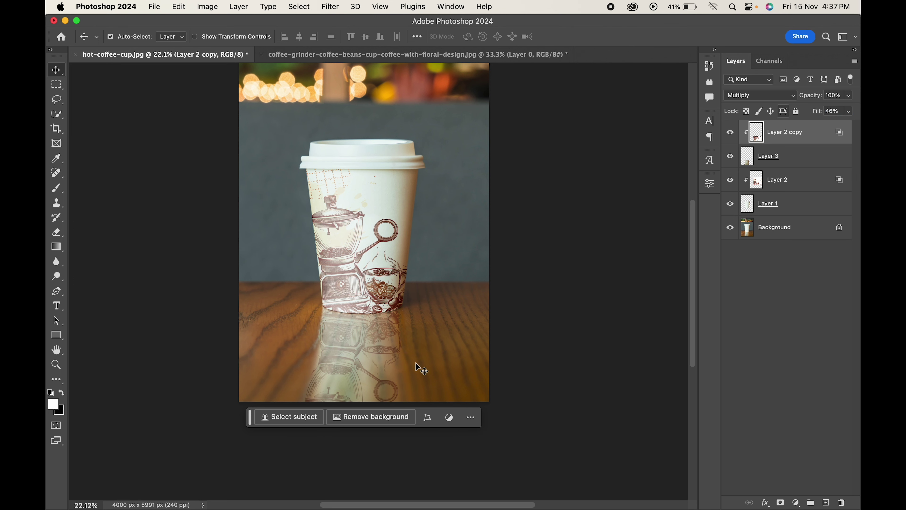
scroll(313, 343, "down", 3)
scroll(313, 342, "up", 5)
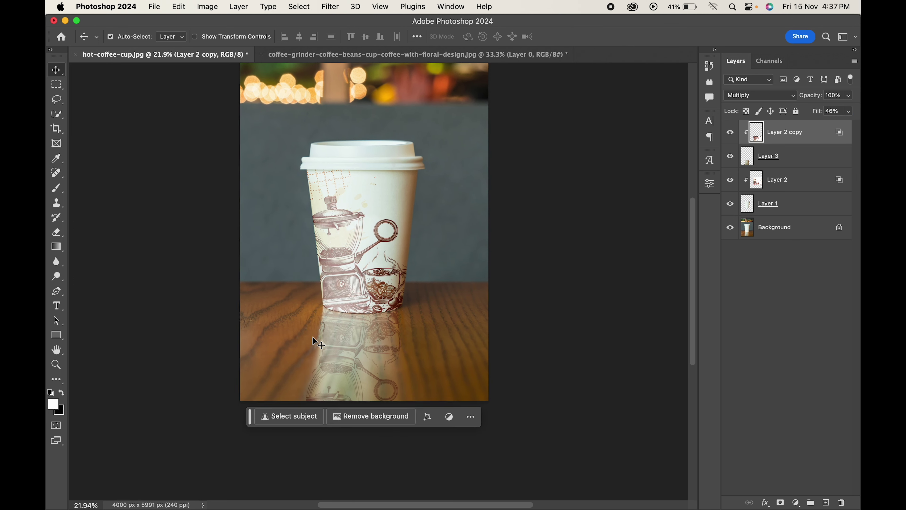
Add a layer mask to the reflection layer, Layer 3, and activate the Brush tool.
left_click(792, 158)
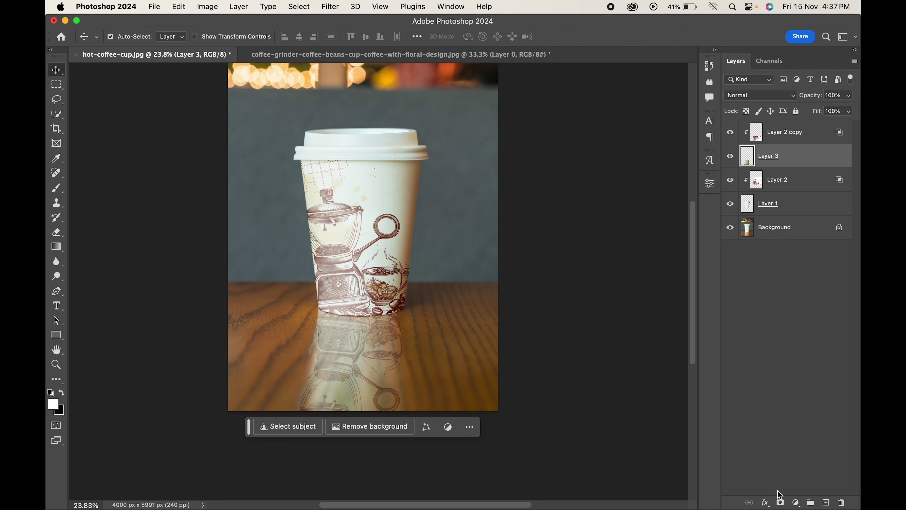
left_click(780, 501)
left_click(55, 114)
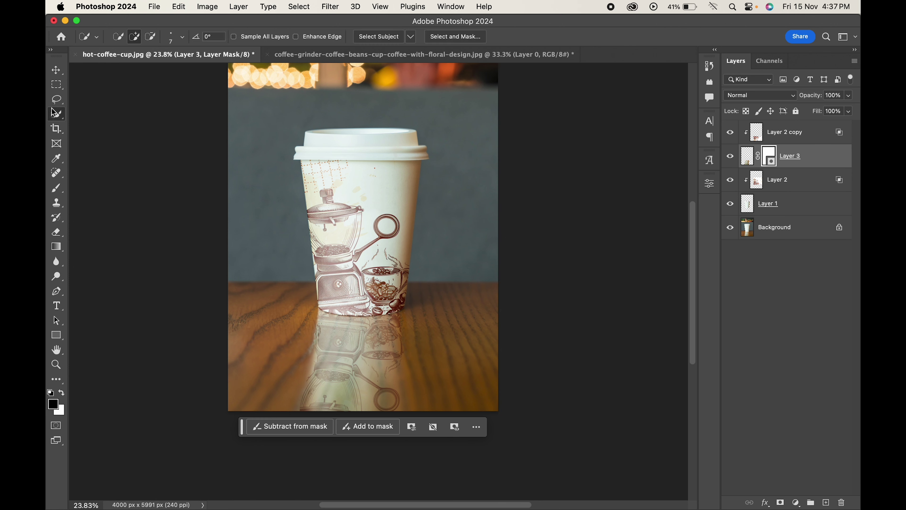
left_click(56, 188)
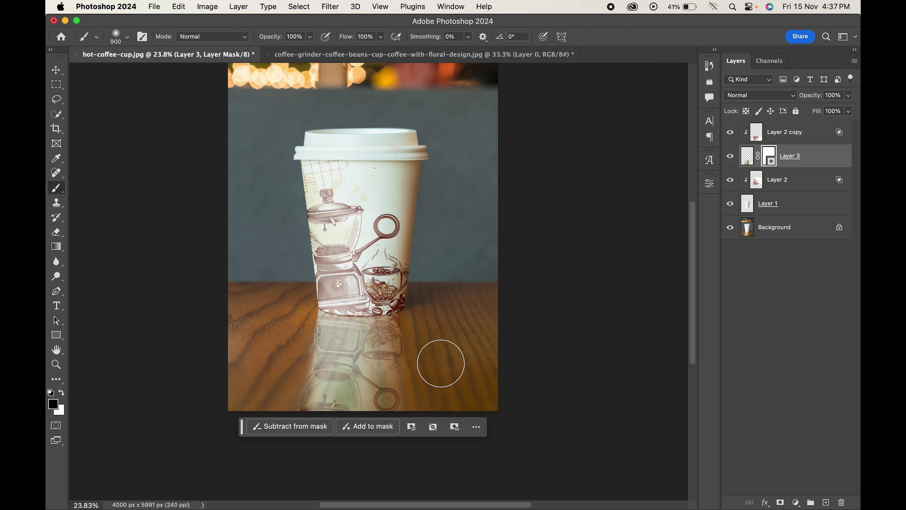
Try fading the lower part of the reflected artwork by painting black on the mask with a soft 900 px brush.
right_click(441, 364)
double_click(500, 447)
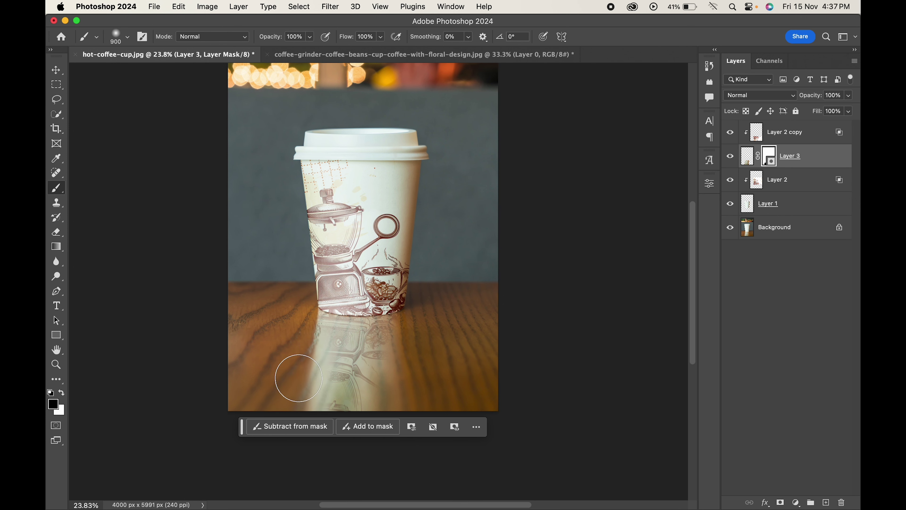
scroll(528, 351, "down", 2)
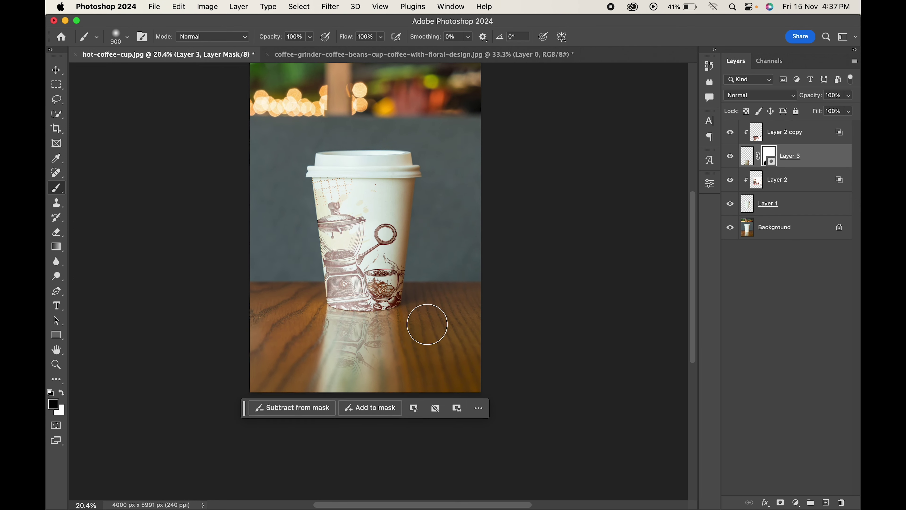
Enlarge the brush to 1300 px, undo the earlier masking, and repaint the lower reflection in black on a re-added Layer 3 mask.
key("bracketright")
key("bracketright")
key("bracketright")
key("bracketright")
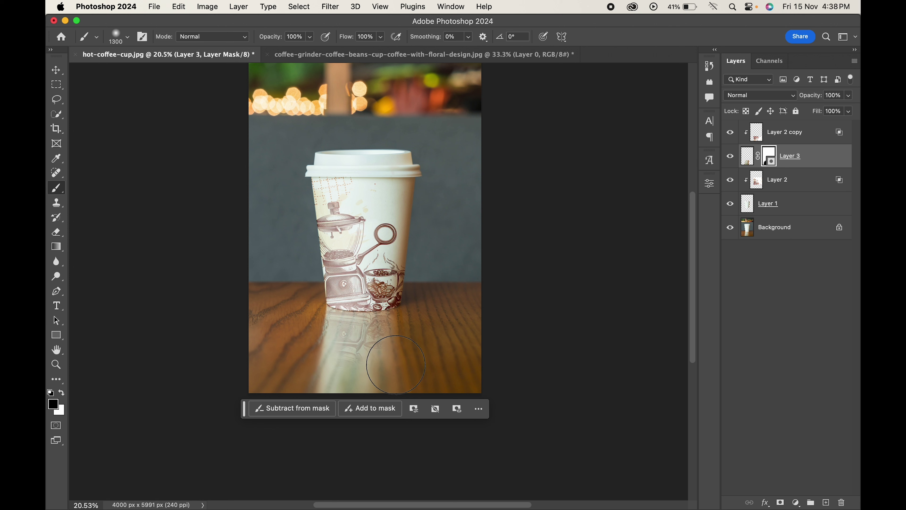
key("super+z")
key("super+z")
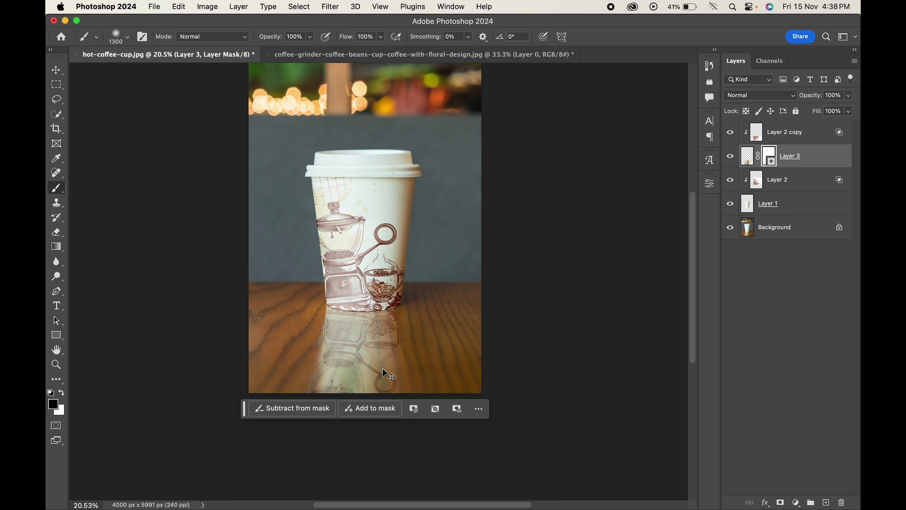
key("super+z")
left_click(780, 502)
left_click_drag(380, 389, 395, 339)
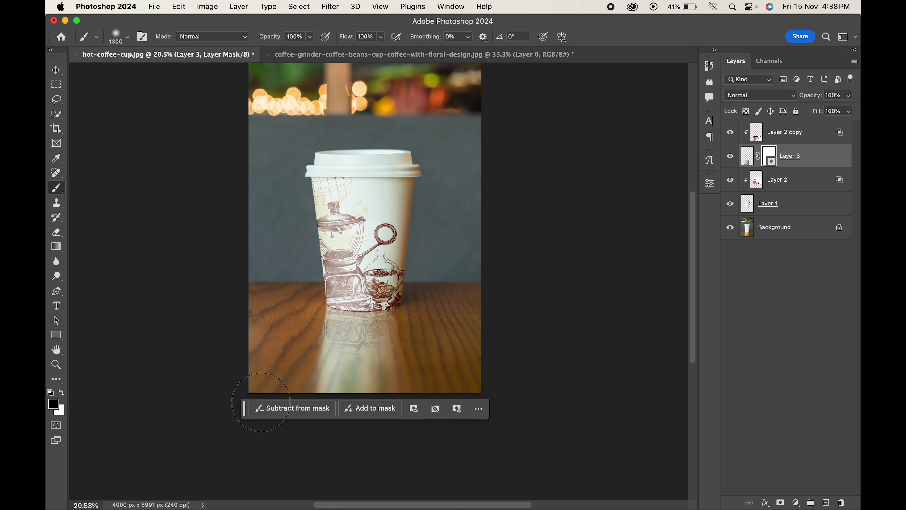
Compare the mockup with the Background alone, view the whole image, and switch to the Move tool.
left_click(730, 227, "alt")
left_click(731, 227, "alt")
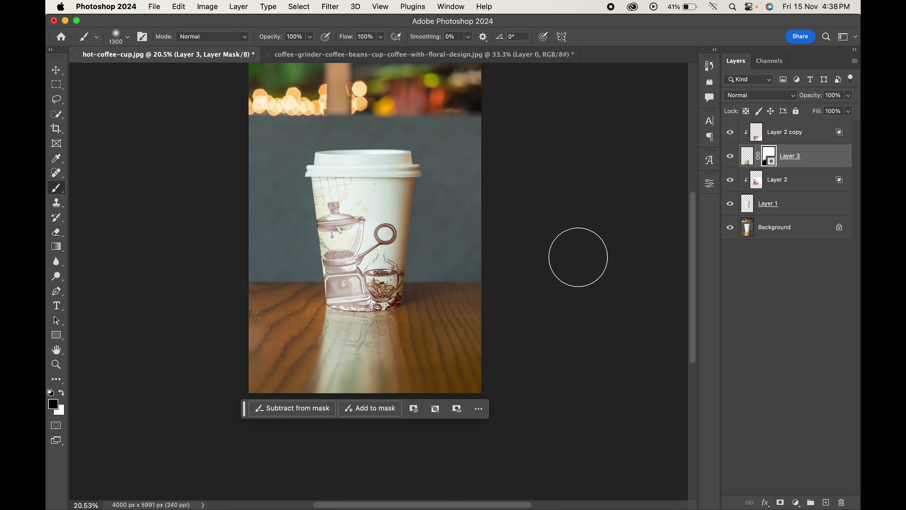
scroll(511, 266, "down", 1)
scroll(511, 266, "down", 1)
left_click(55, 73)
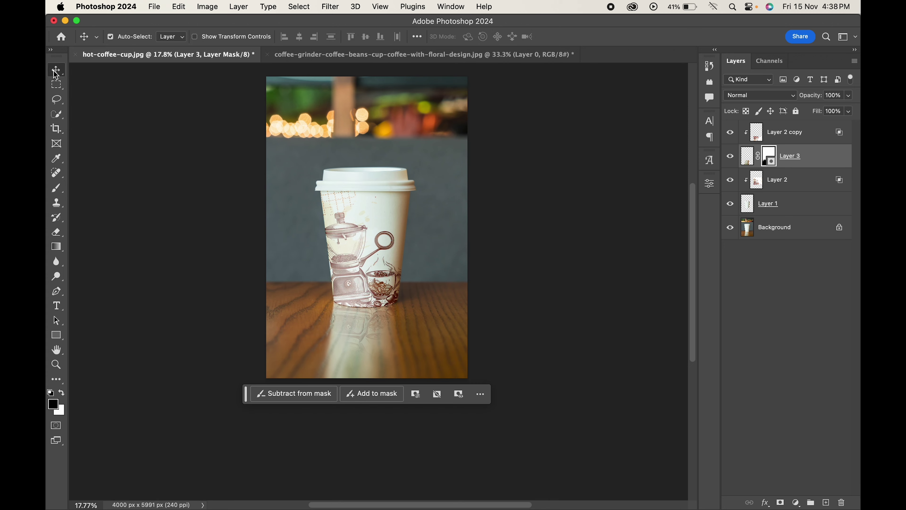